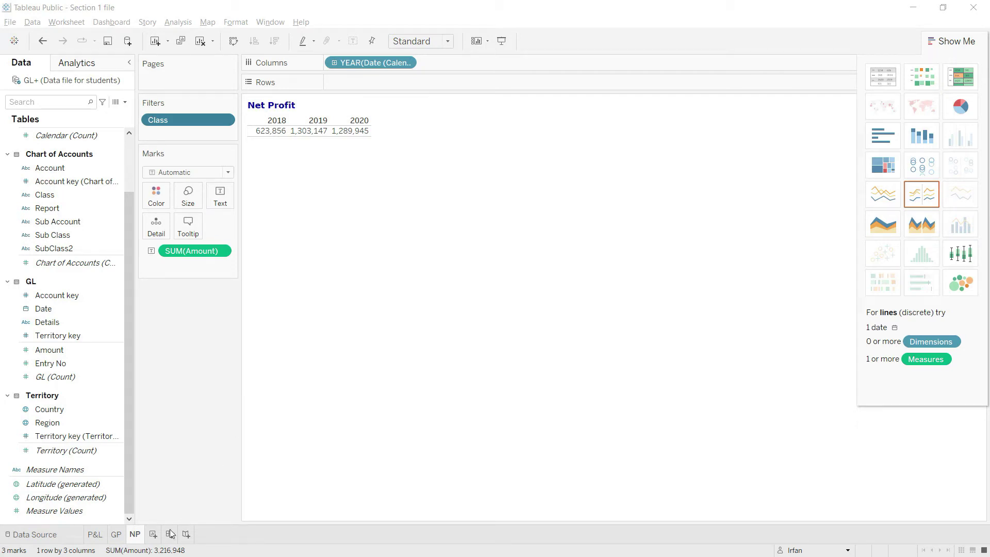
- Duplicate the GP sheet and rename the copy to OP
{"action": "left_click", "coordinate": [116, 535]}
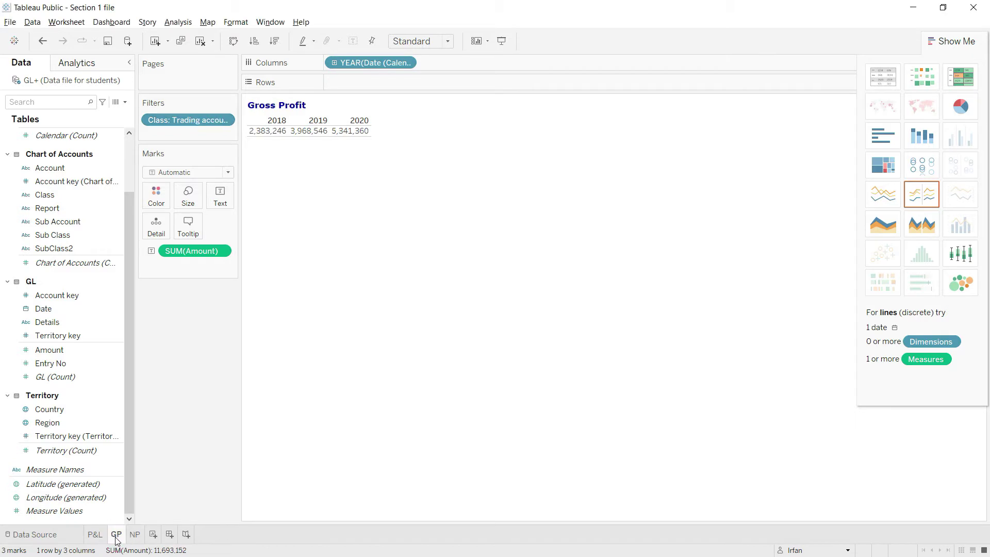
{"action": "mouse_move", "coordinate": [117, 540]}
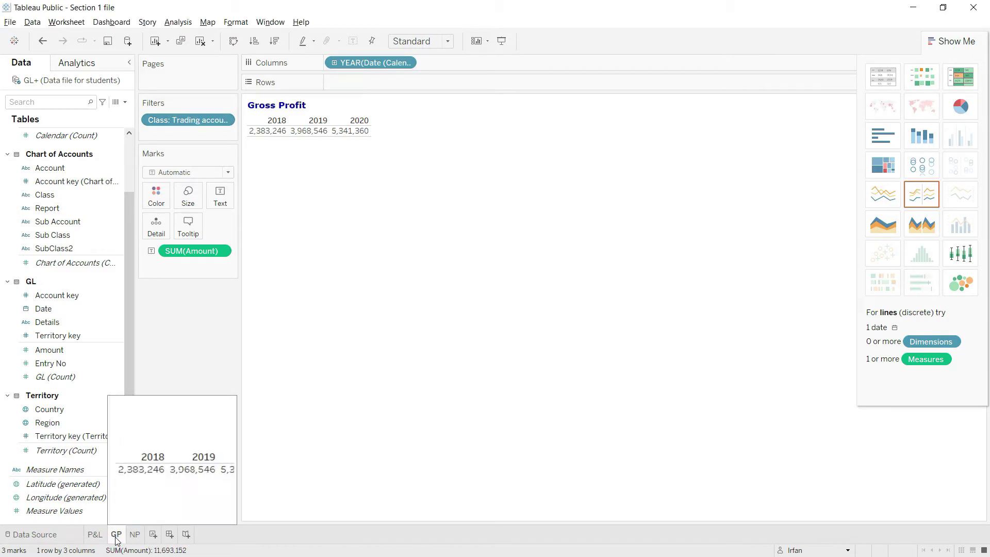
{"action": "left_click_drag", "start_coordinate": [117, 539], "coordinate": [127, 540]}
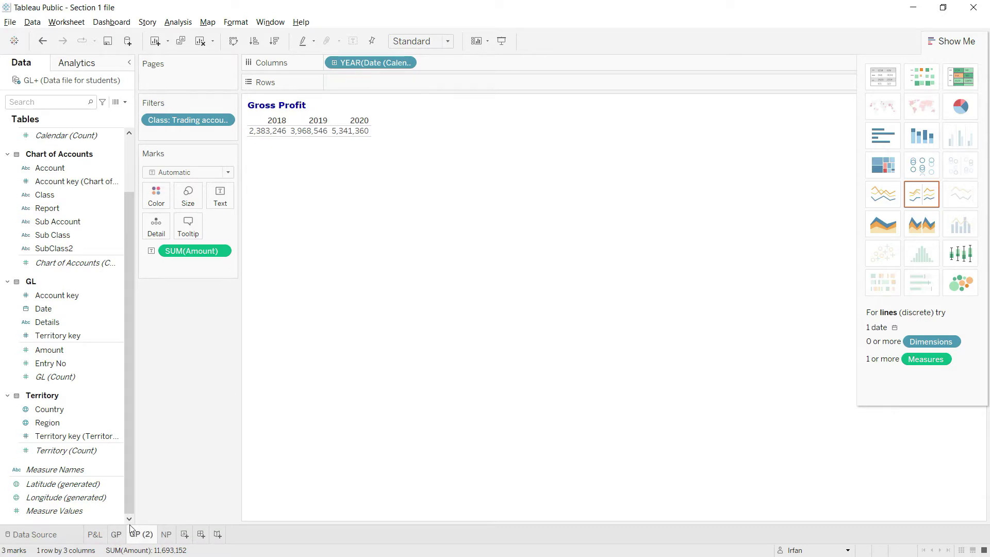
{"action": "mouse_move", "coordinate": [143, 538]}
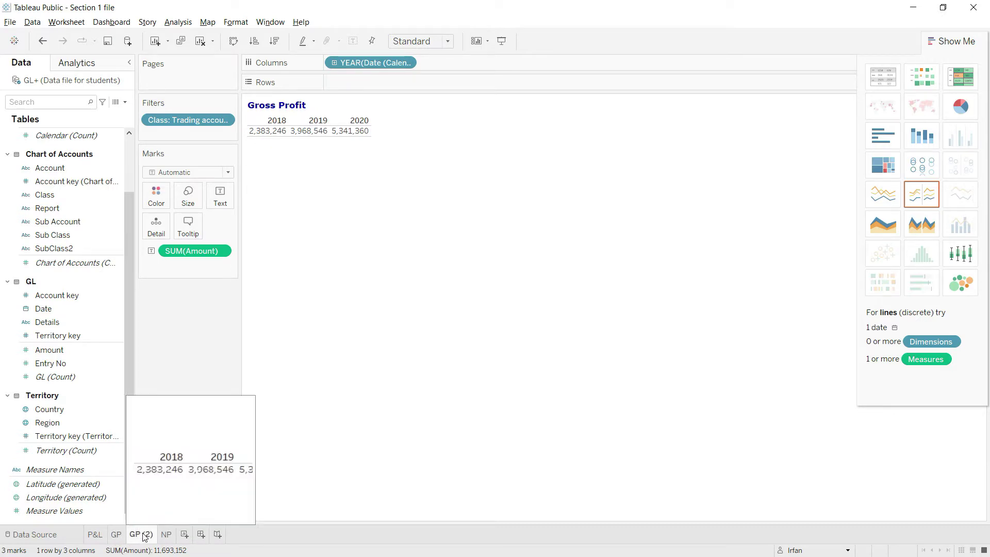
{"action": "right_click", "coordinate": [144, 537]}
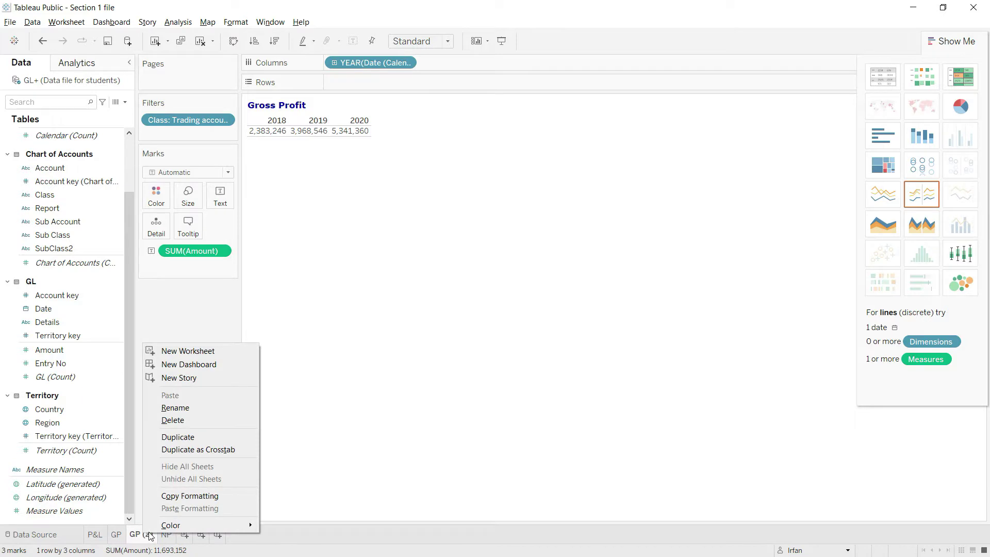
{"action": "left_click", "coordinate": [177, 407]}
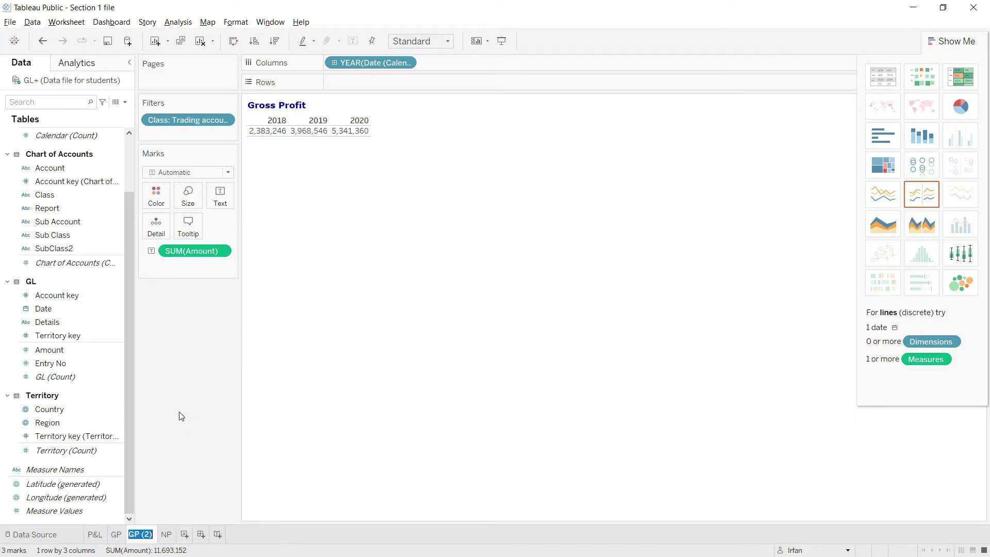
{"action": "type", "text": "OP"}
{"action": "key", "text": "Return"}
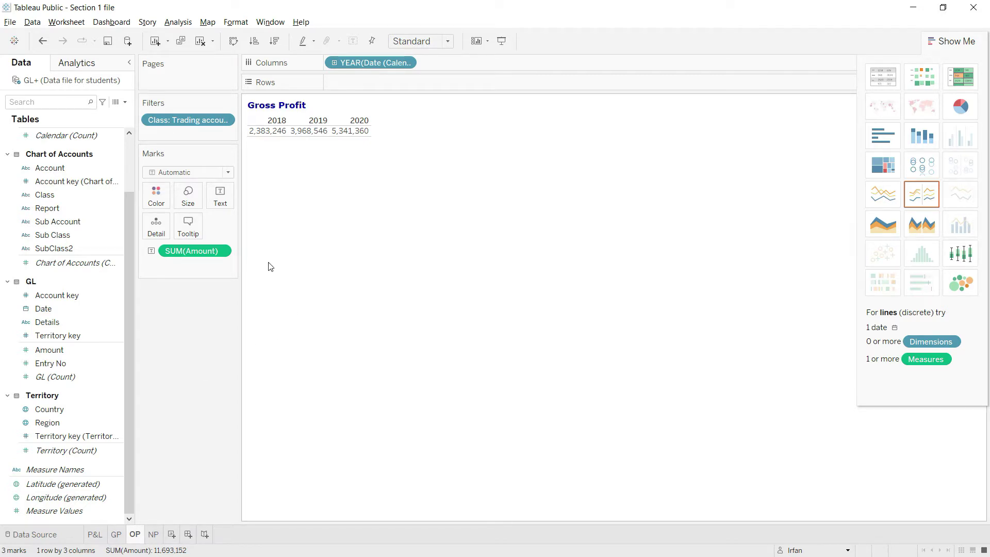
{"action": "key", "text": "alt+Tab"}
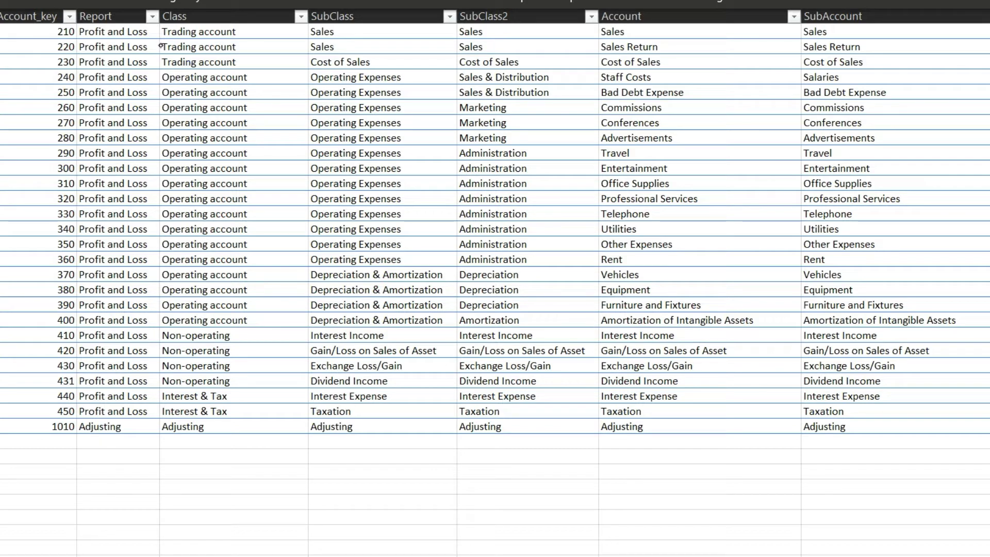
{"action": "mouse_move", "coordinate": [160, 13]}
{"action": "left_mouse_down"}
{"action": "mouse_move", "coordinate": [166, 73]}
{"action": "mouse_move", "coordinate": [136, 200]}
{"action": "mouse_move", "coordinate": [142, 300]}
{"action": "mouse_move", "coordinate": [157, 346]}
{"action": "mouse_move", "coordinate": [178, 334]}
{"action": "left_mouse_up"}
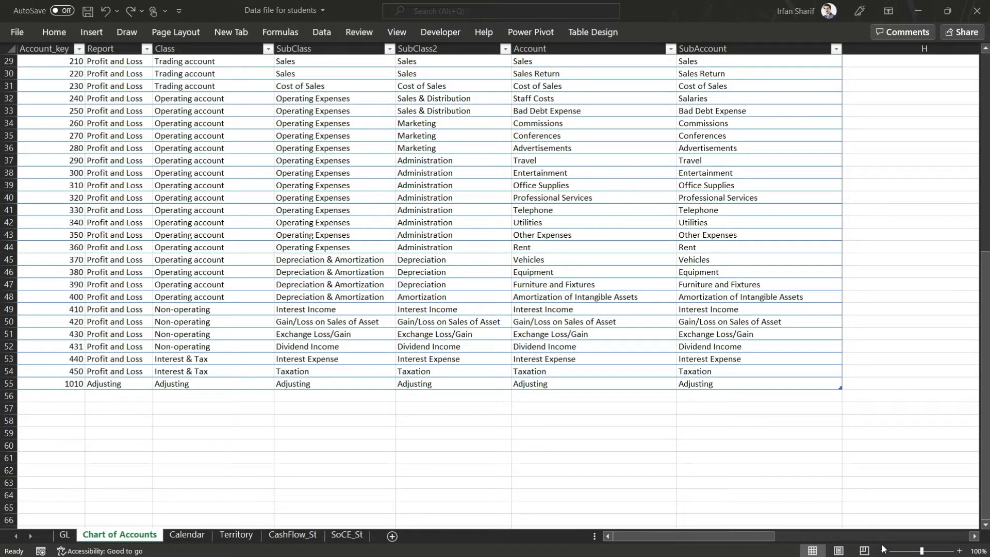
{"action": "key", "text": "alt+Tab"}
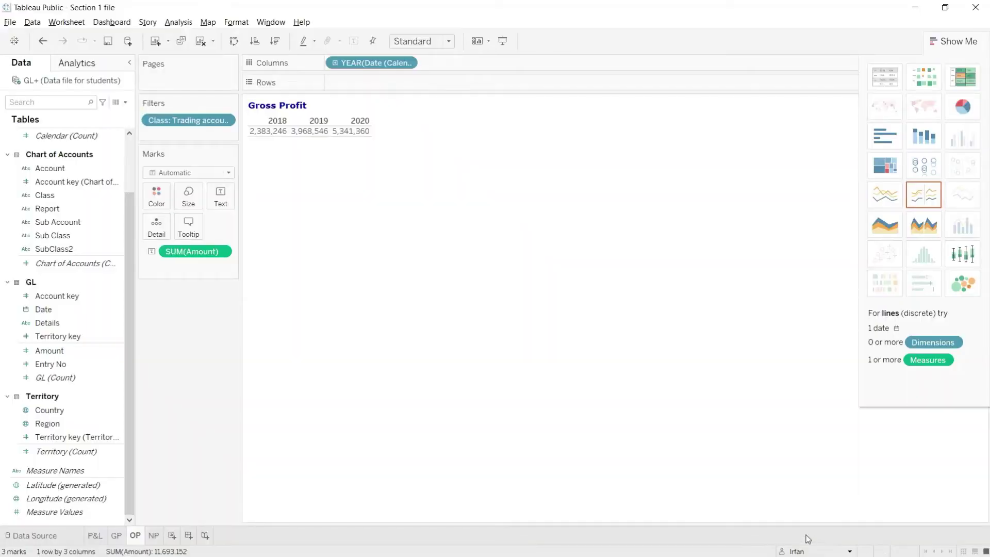
- Add Operating account to the OP sheet's Class filter alongside Trading account
{"action": "left_click", "coordinate": [224, 120]}
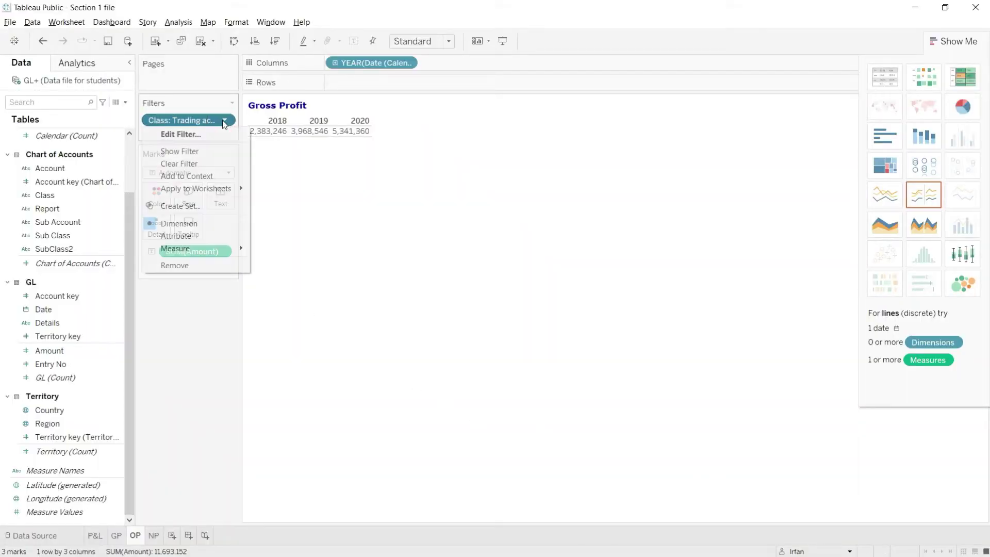
{"action": "left_click", "coordinate": [203, 135]}
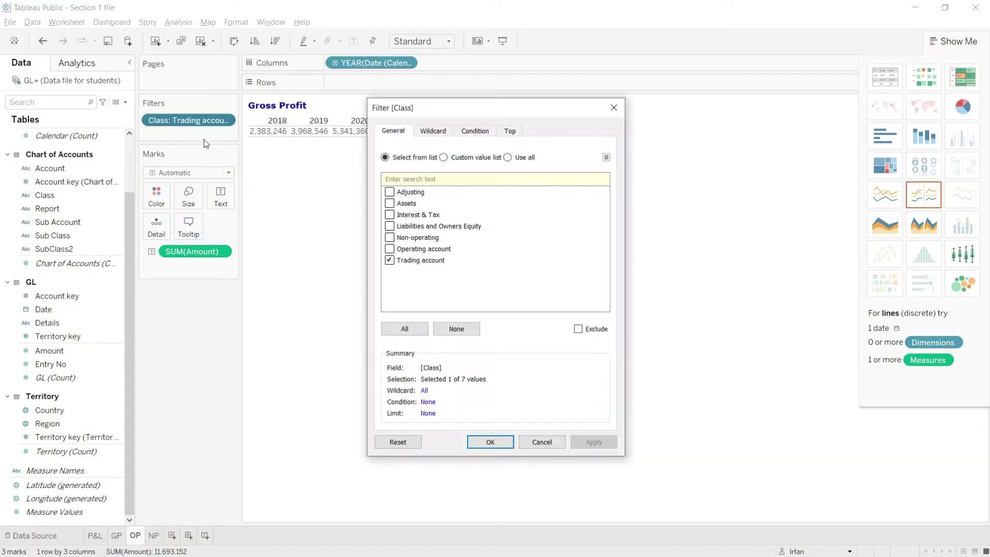
{"action": "left_click", "coordinate": [390, 249]}
{"action": "left_click", "coordinate": [595, 446]}
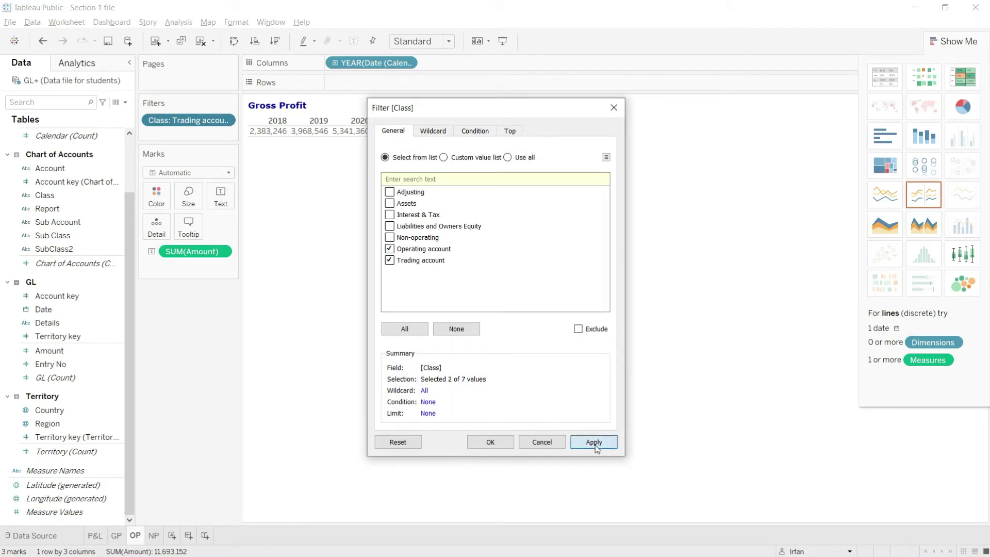
{"action": "left_click", "coordinate": [496, 442]}
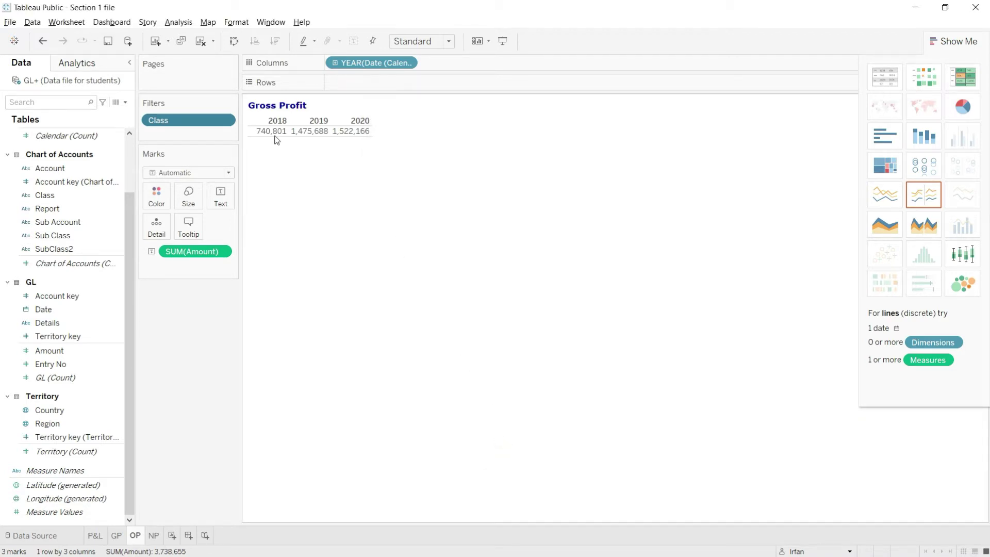
{"action": "right_click", "coordinate": [270, 109]}
- Change the OP sheet's title from 'Gross Profit' to 'Operating Profit'
{"action": "left_click", "coordinate": [296, 113]}
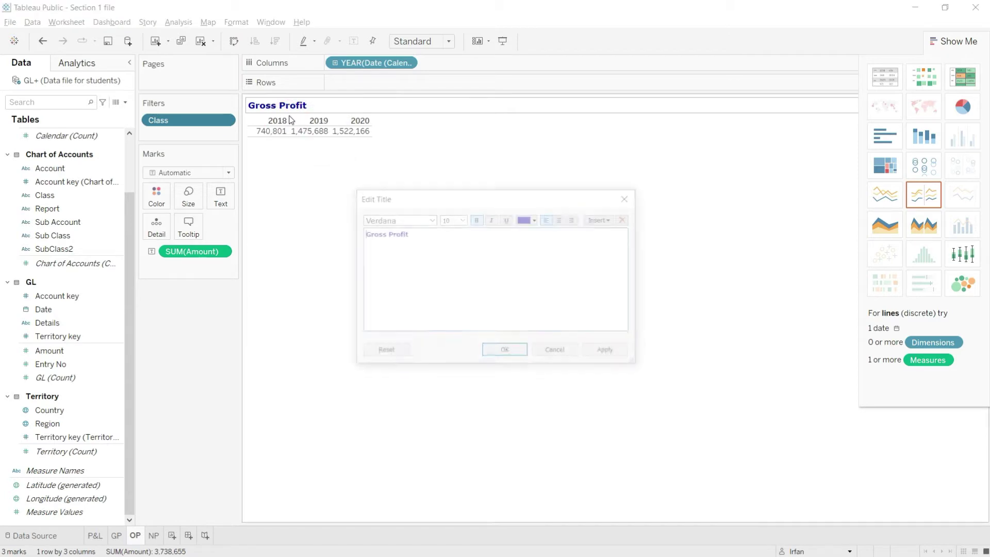
{"action": "left_click_drag", "start_coordinate": [382, 234], "coordinate": [371, 233]}
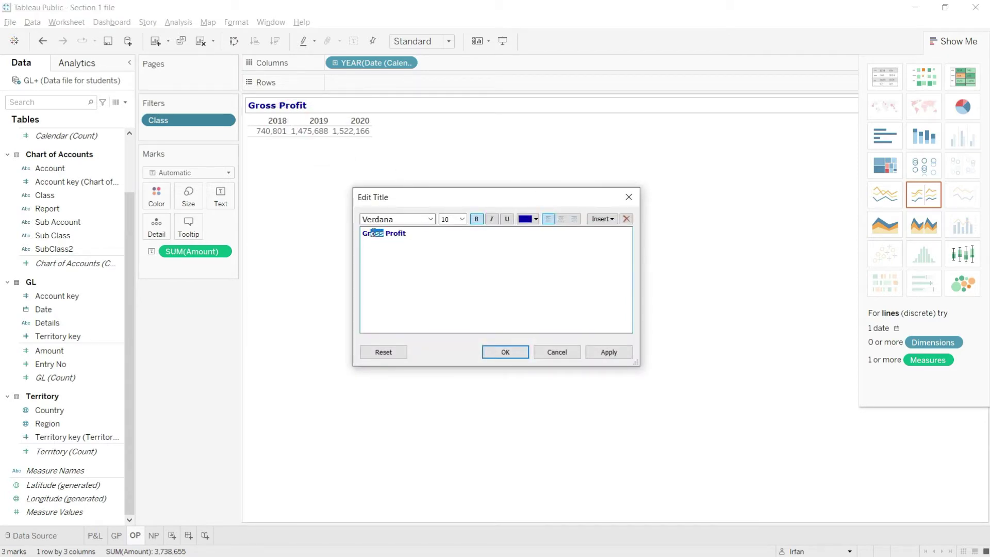
{"action": "key", "text": "BackSpace"}
{"action": "key", "text": "BackSpace"}
{"action": "key", "text": "BackSpace"}
{"action": "type", "text": "Operating"}
{"action": "left_click", "coordinate": [607, 353]}
{"action": "left_click", "coordinate": [506, 354]}
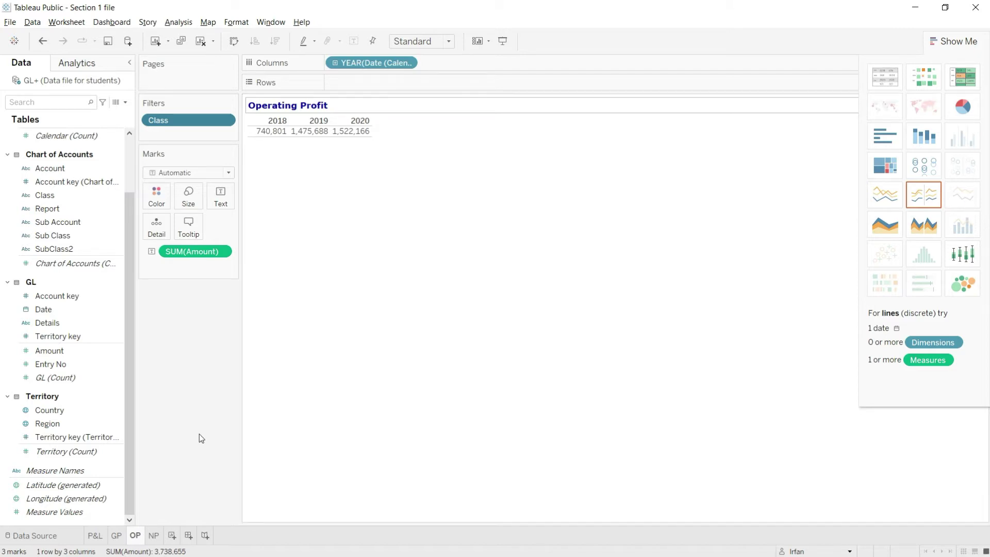
{"action": "left_click", "coordinate": [134, 536]}
- Duplicate the OP sheet and rename the copy to EBITDA
{"action": "left_click_drag", "start_coordinate": [134, 536], "coordinate": [144, 537]}
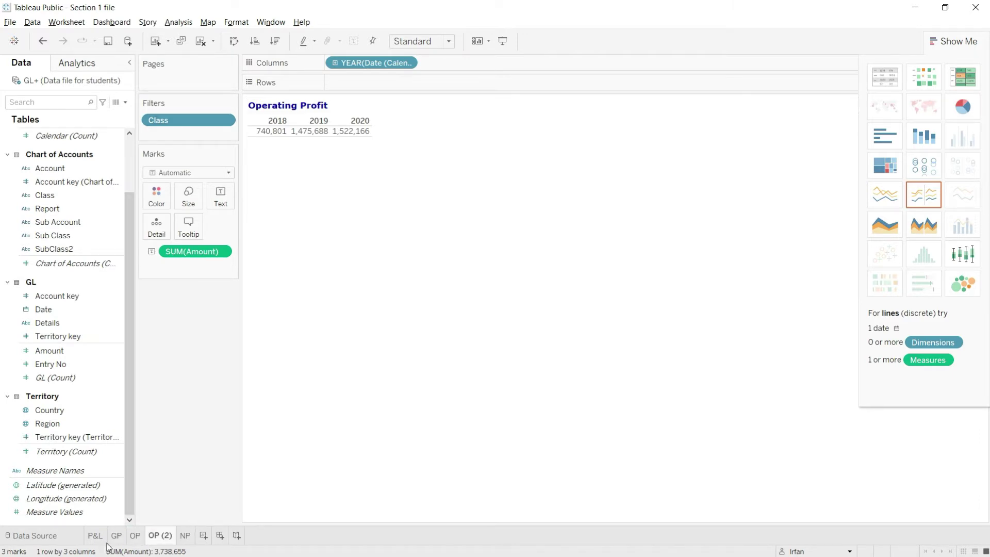
{"action": "right_click", "coordinate": [168, 539]}
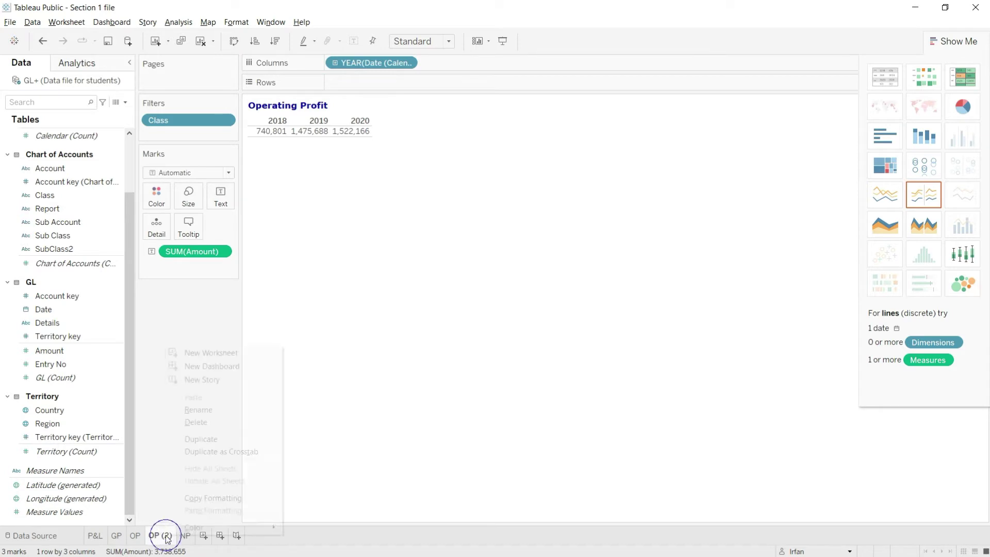
{"action": "left_click", "coordinate": [219, 410]}
{"action": "type", "text": "EBITDA"}
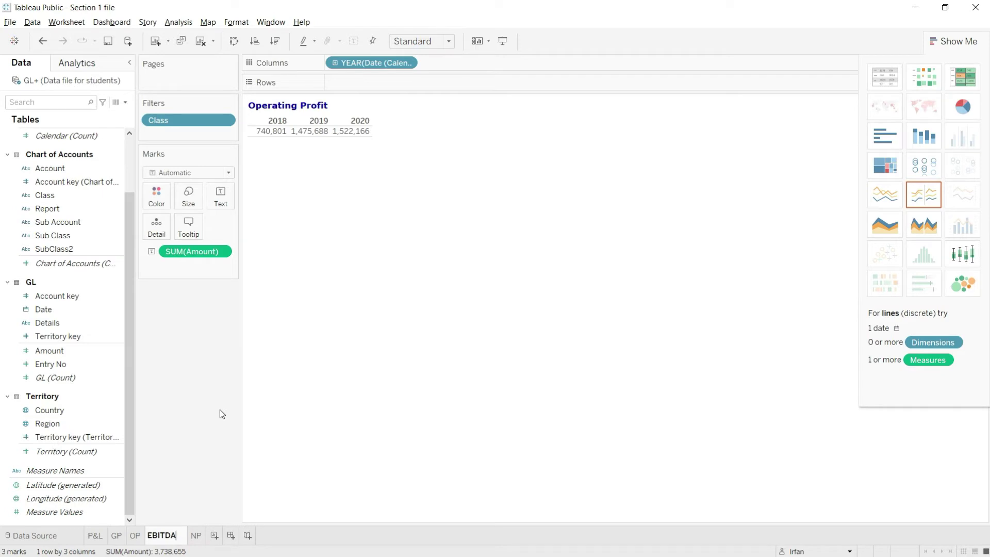
{"action": "key", "text": "Return"}
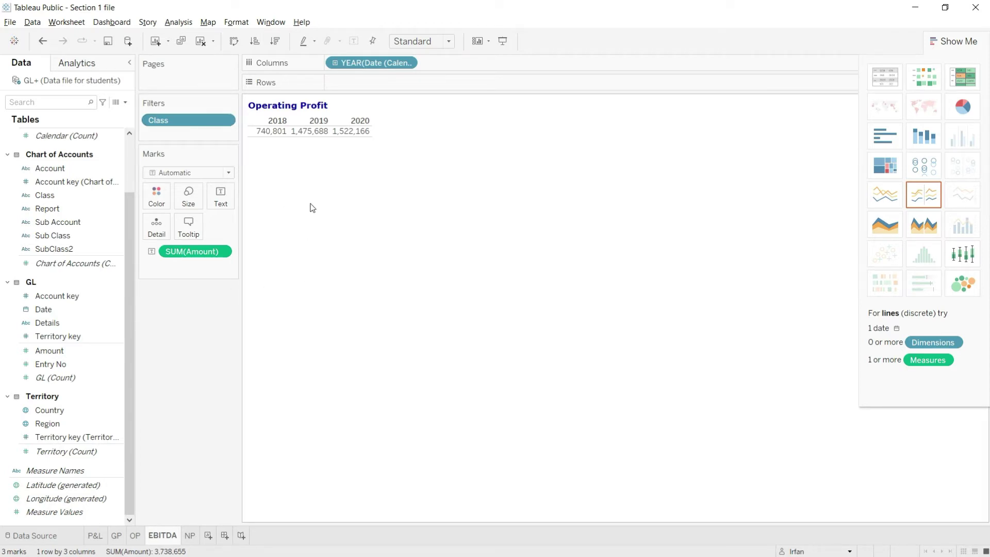
{"action": "key", "text": "alt+Tab"}
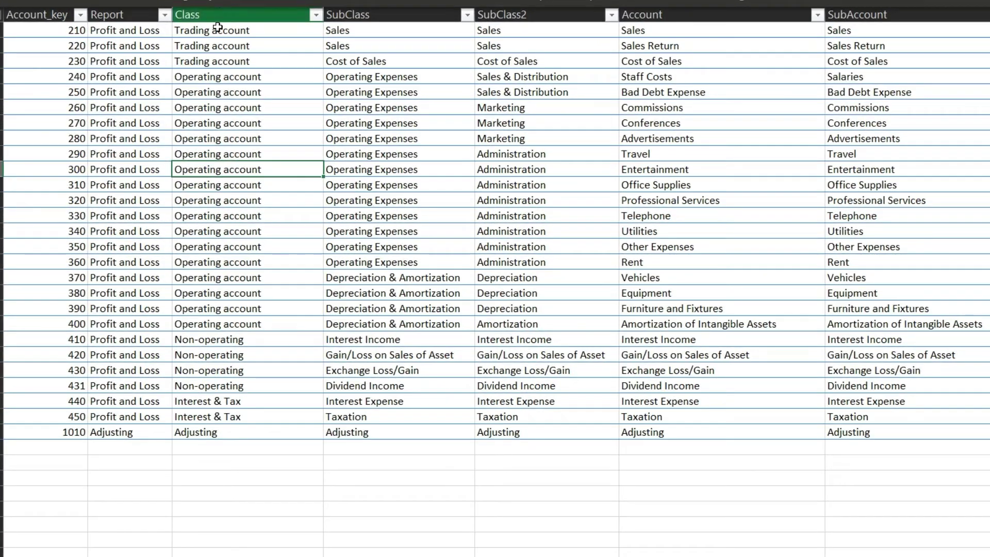
- Compare Trading account and Operating account class entries in the chart of accounts
{"action": "left_click", "coordinate": [222, 48]}
{"action": "left_click", "coordinate": [250, 169]}
{"action": "left_click", "coordinate": [256, 45]}
{"action": "left_click", "coordinate": [217, 185]}
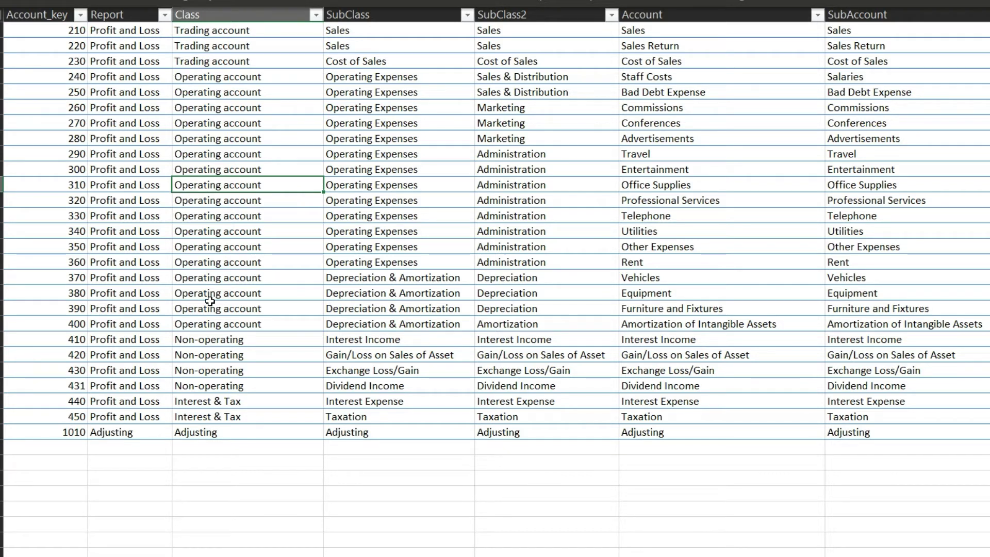
- Review the Sales, Cost of Sales, Operating Expenses and Depreciation & Amortization subclass rows
{"action": "left_click", "coordinate": [372, 282]}
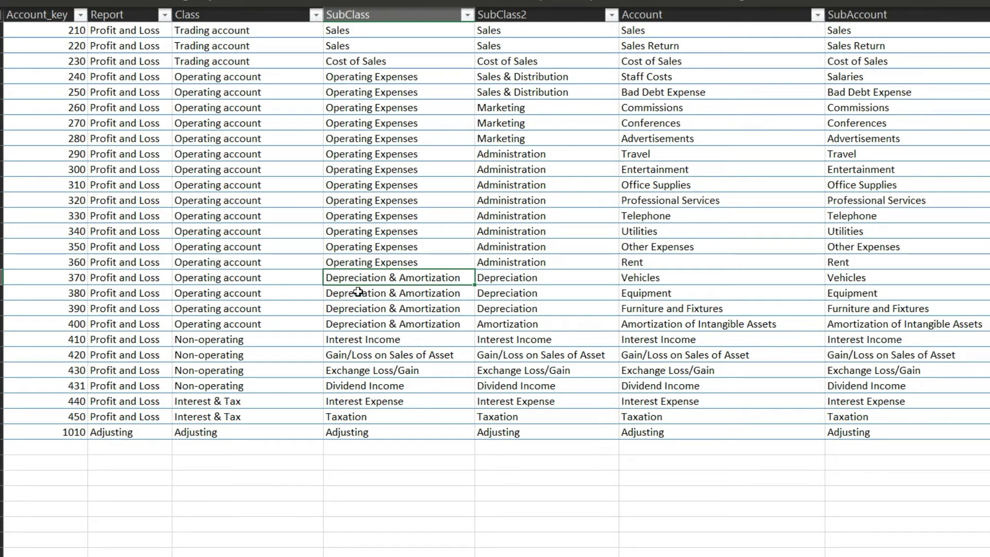
{"action": "left_click", "coordinate": [365, 263]}
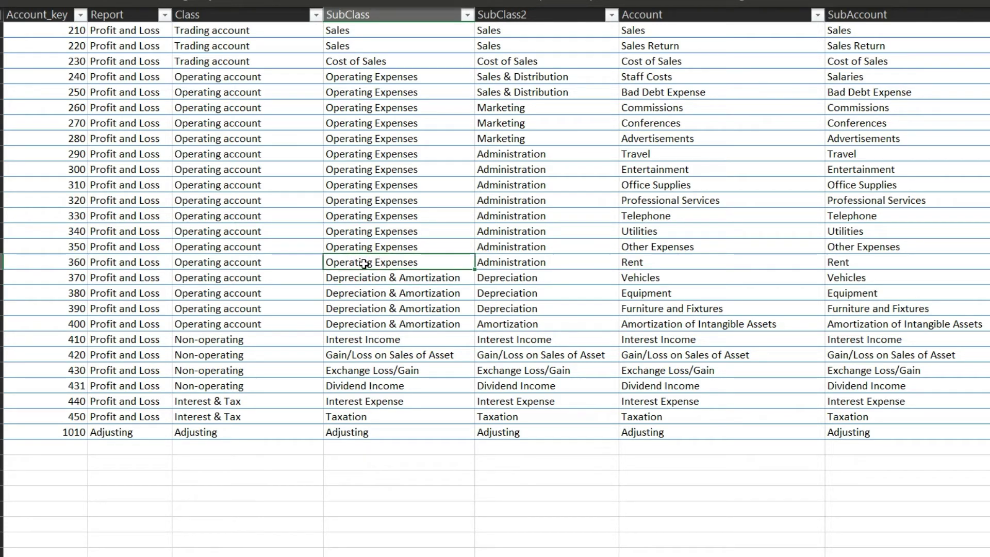
{"action": "left_click", "coordinate": [375, 60]}
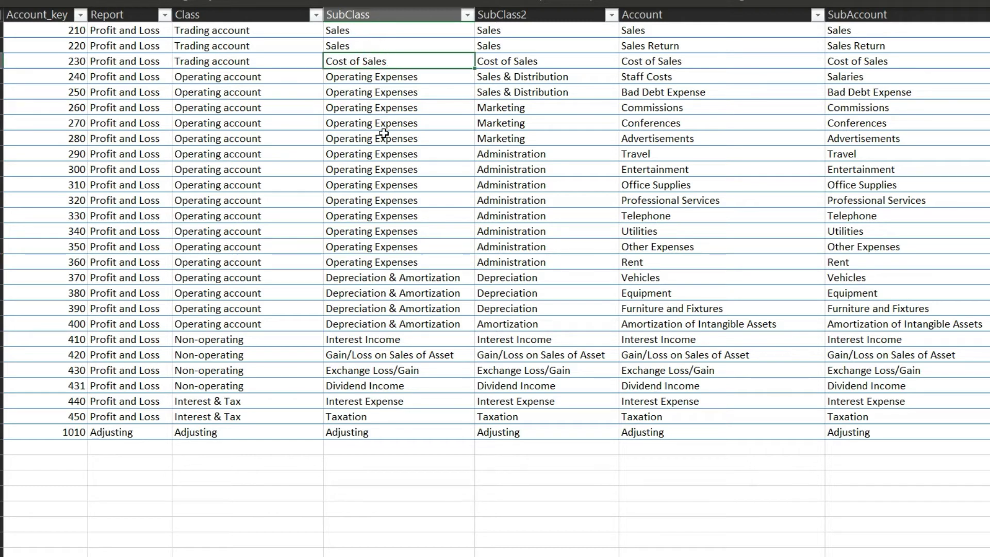
{"action": "left_click", "coordinate": [406, 248]}
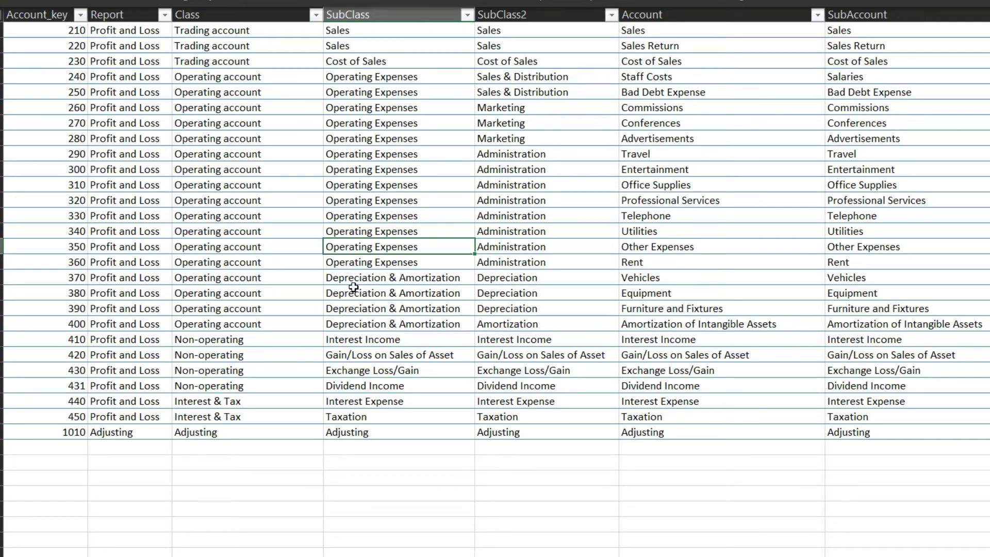
{"action": "left_click", "coordinate": [358, 260]}
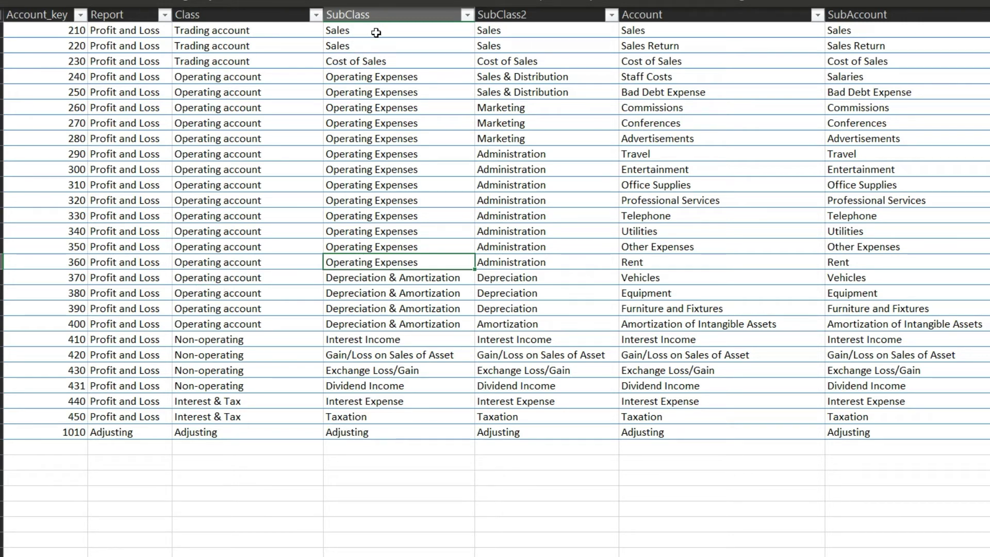
{"action": "left_click", "coordinate": [370, 48]}
{"action": "left_click", "coordinate": [374, 61]}
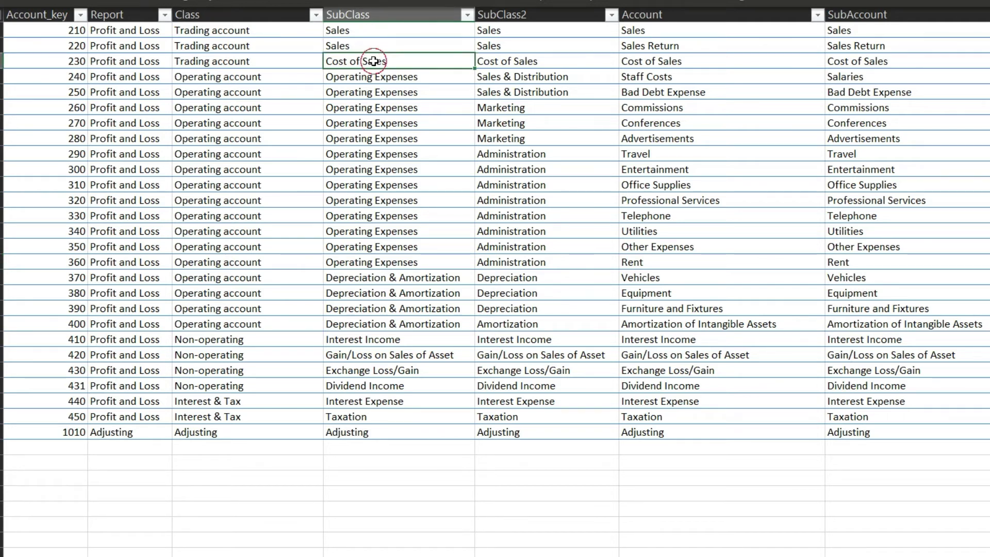
{"action": "left_click", "coordinate": [382, 91]}
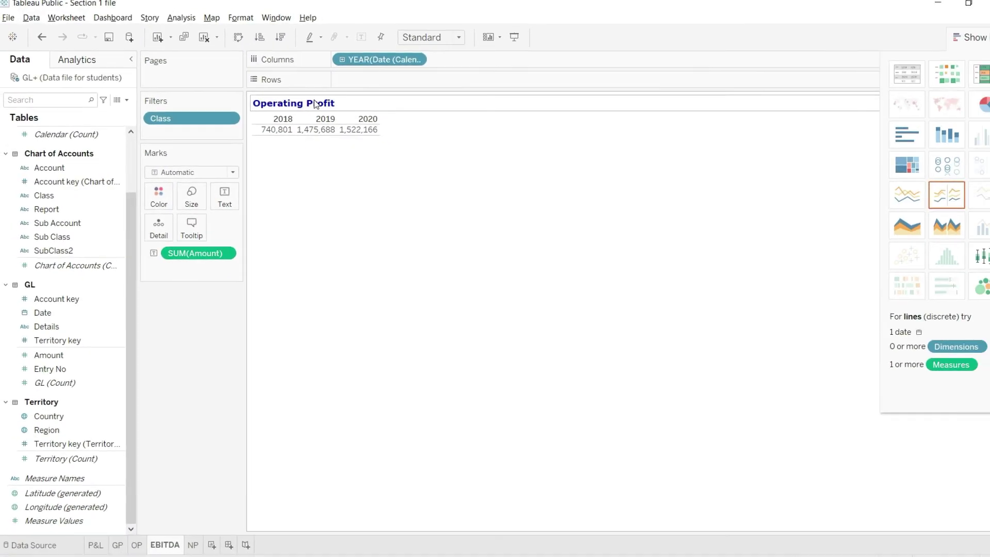
- Remove the Class filter from the EBITDA sheet and add Sub Class as a filter
{"action": "left_click", "coordinate": [231, 120]}
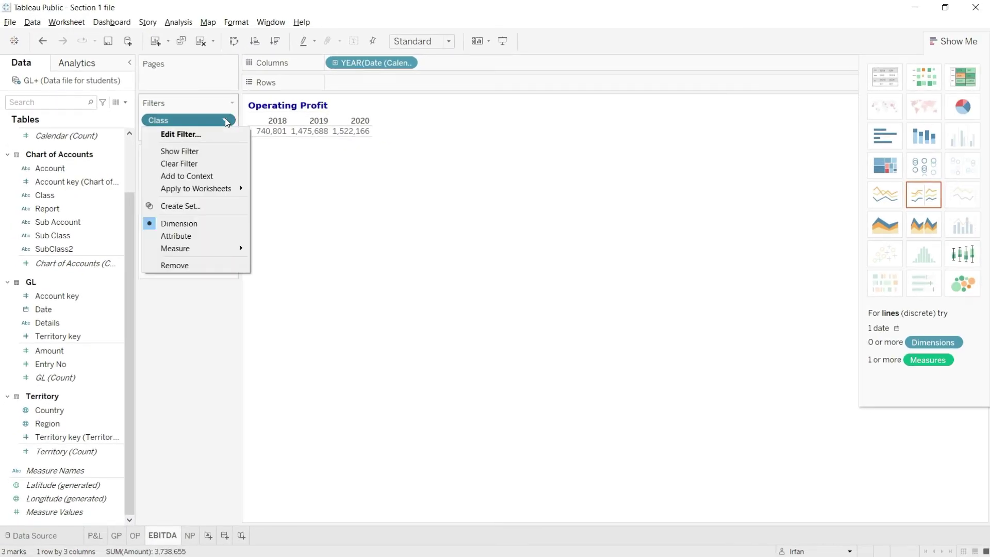
{"action": "left_click", "coordinate": [195, 268]}
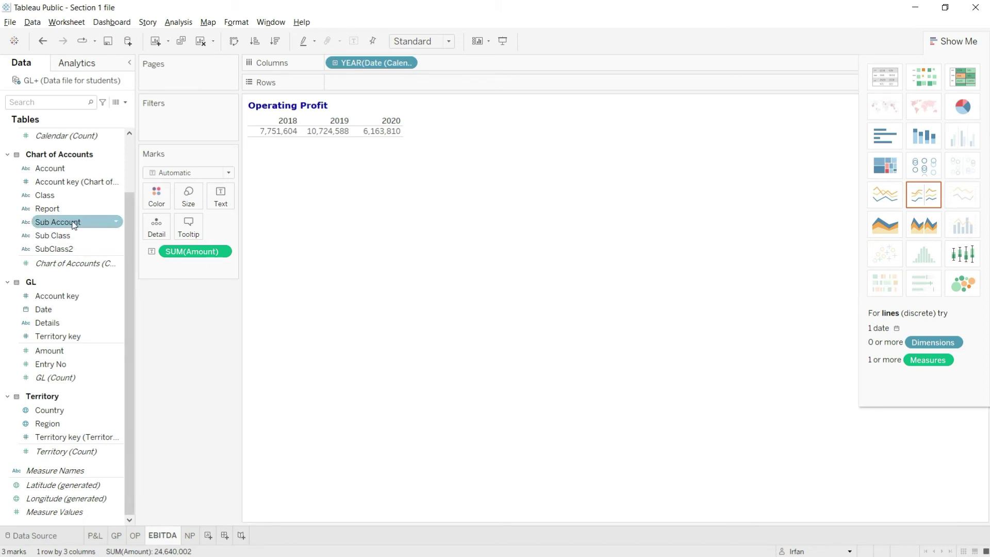
{"action": "left_click_drag", "start_coordinate": [127, 229], "coordinate": [126, 209]}
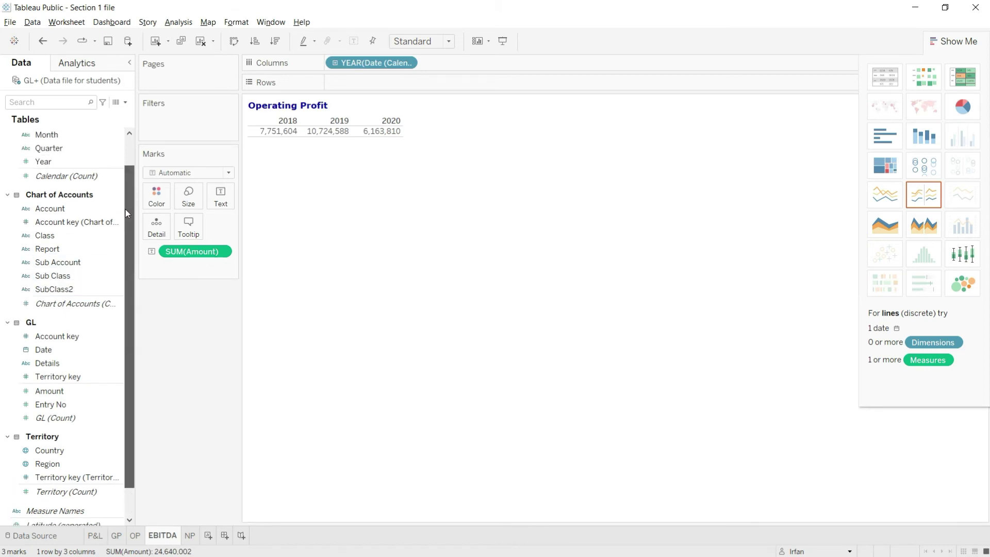
{"action": "left_click_drag", "start_coordinate": [62, 276], "coordinate": [188, 125]}
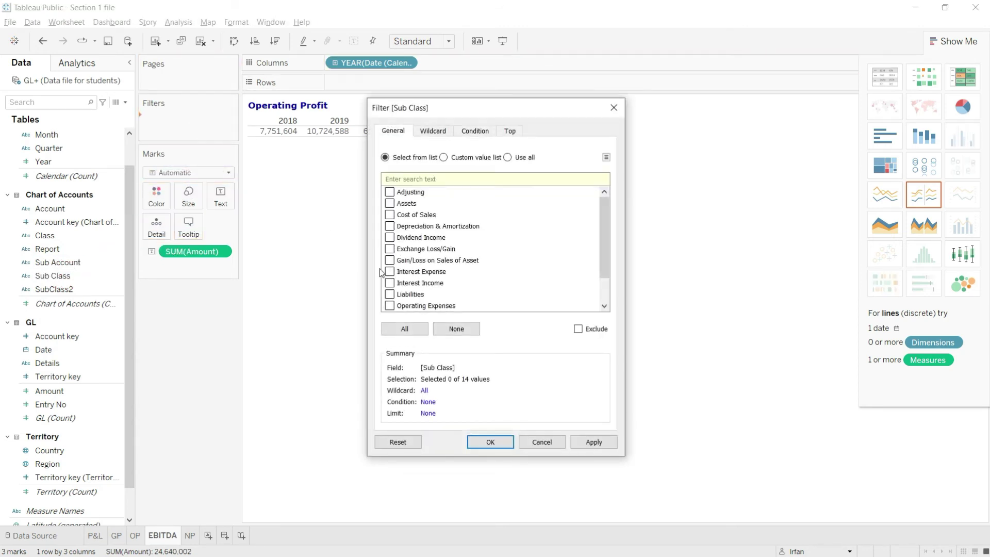
- Keep only Sales, Cost of Sales and Operating Expenses in the Sub Class filter
{"action": "left_click_drag", "start_coordinate": [605, 237], "coordinate": [599, 265]}
{"action": "left_click", "coordinate": [390, 295]}
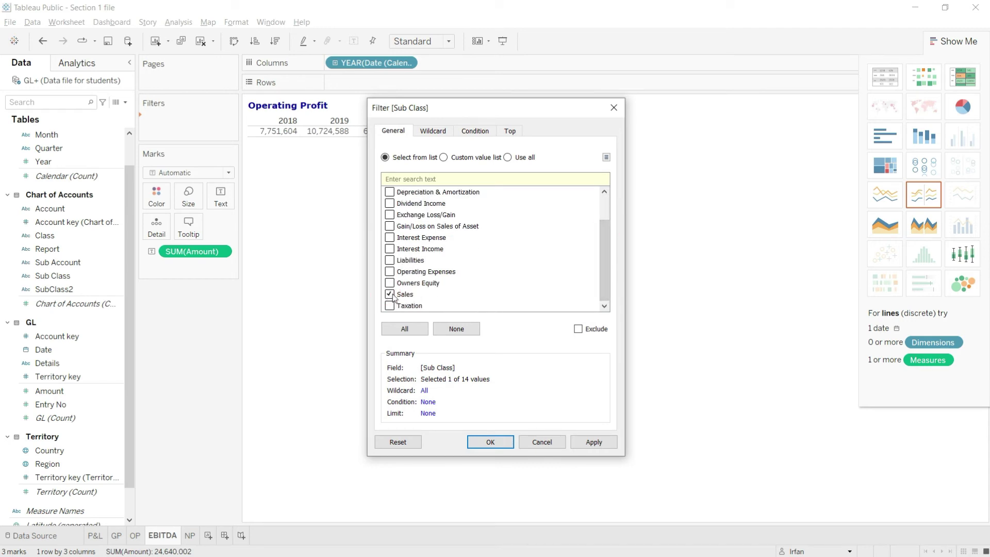
{"action": "left_click_drag", "start_coordinate": [602, 280], "coordinate": [605, 258]}
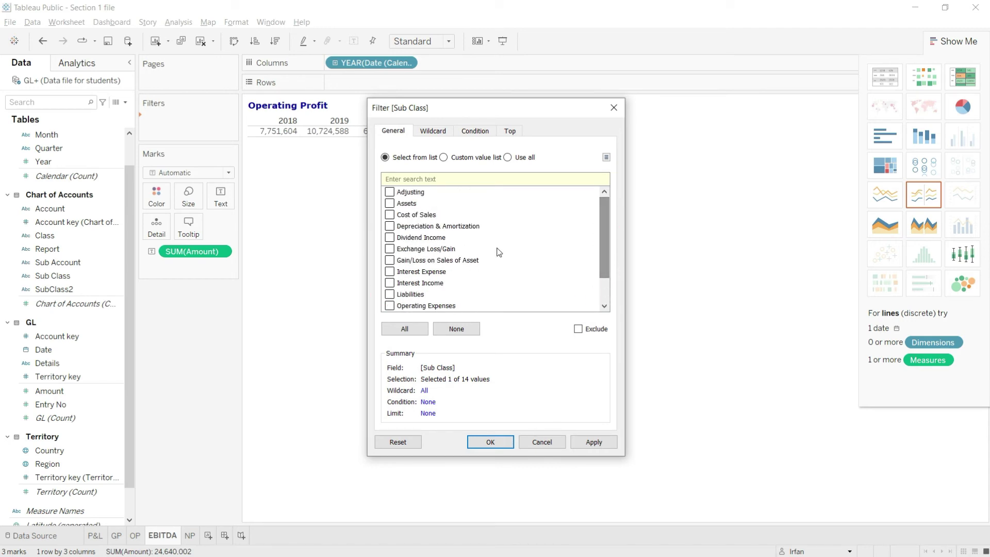
{"action": "left_click", "coordinate": [390, 215]}
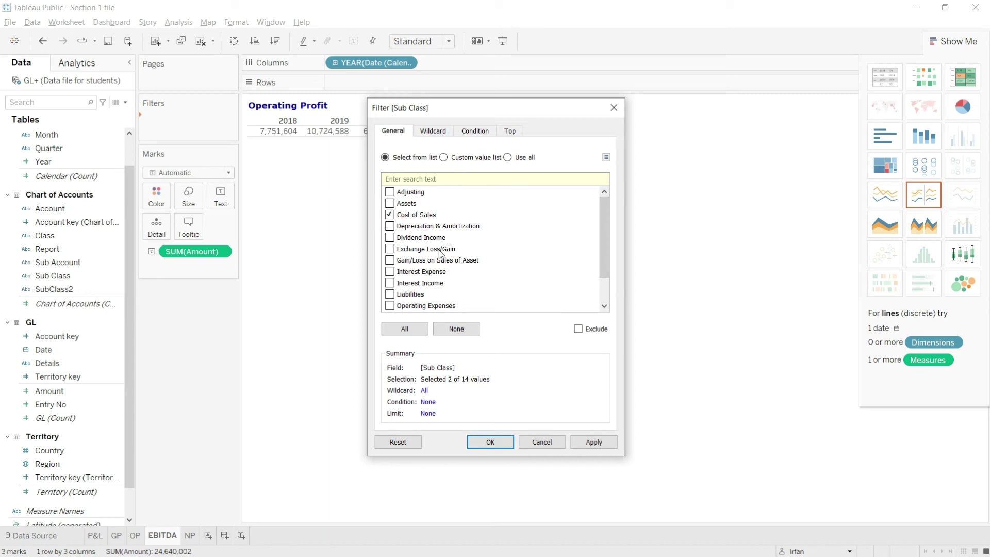
{"action": "left_click_drag", "start_coordinate": [605, 258], "coordinate": [605, 277]}
{"action": "left_click", "coordinate": [390, 271]}
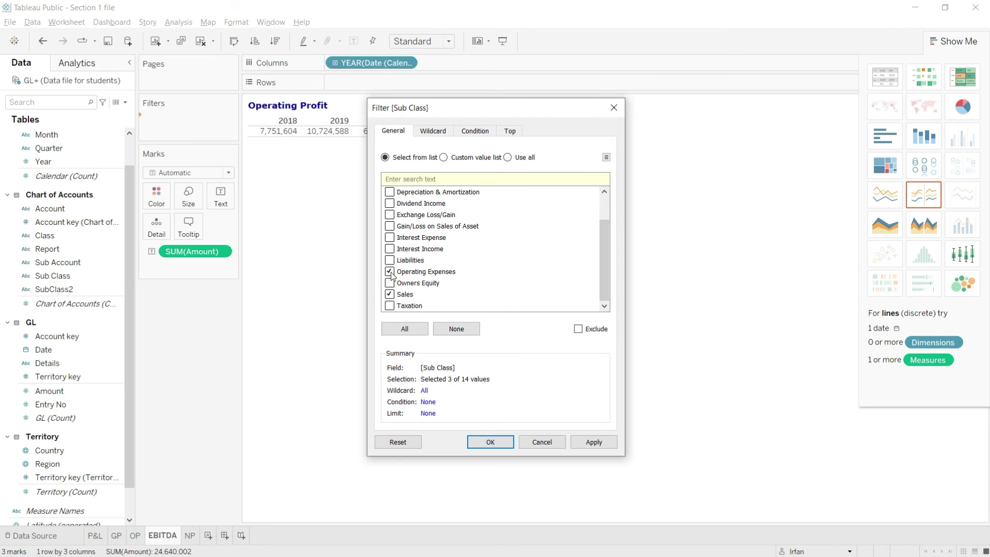
{"action": "left_click", "coordinate": [600, 447]}
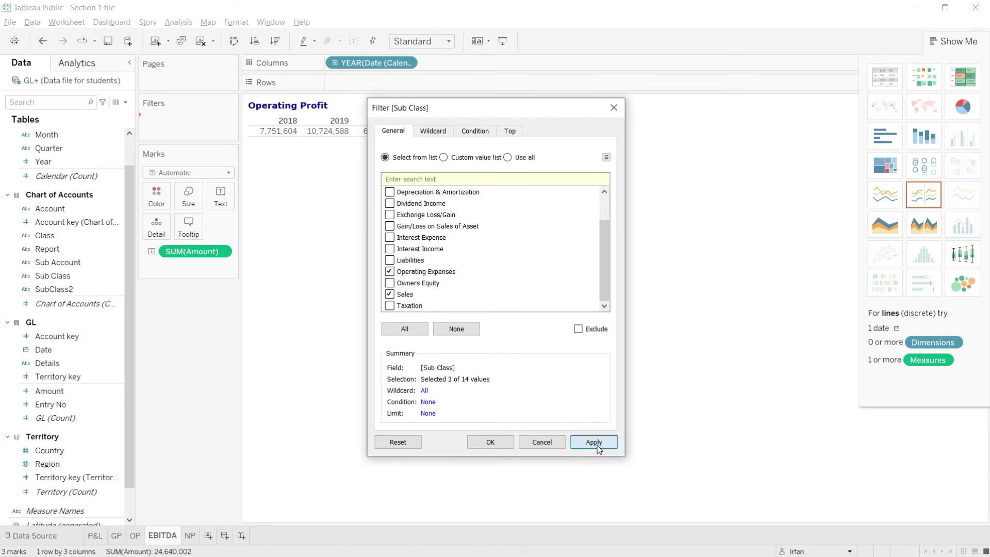
{"action": "left_click", "coordinate": [490, 442]}
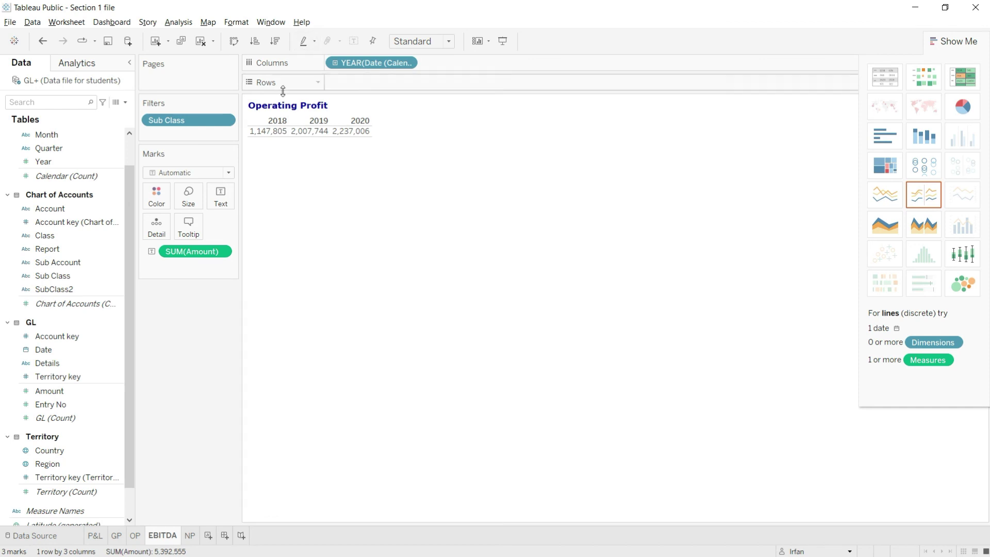
- Replace the 'Operating Profit' title on the EBITDA sheet with 'EBITDA'
{"action": "left_click", "coordinate": [280, 110]}
{"action": "right_click", "coordinate": [280, 110]}
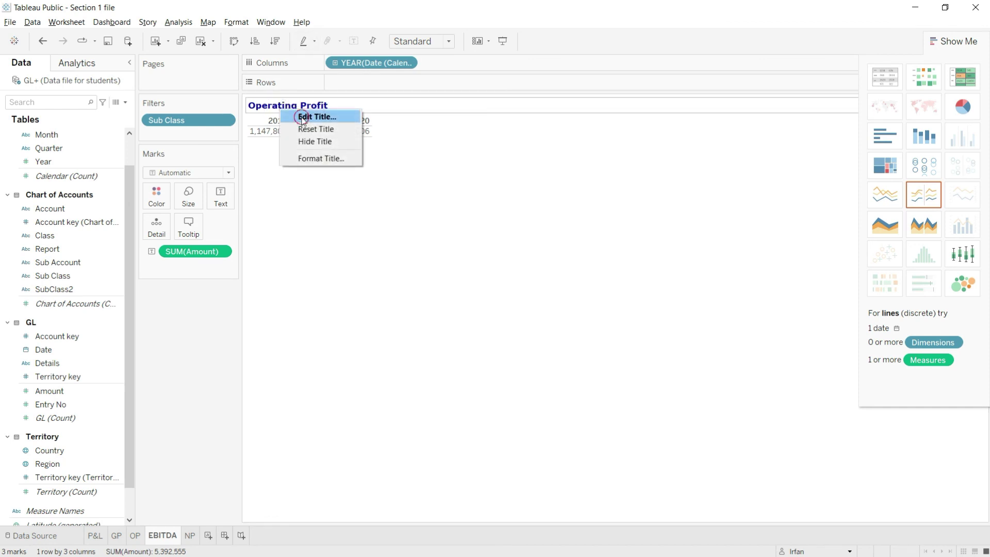
{"action": "left_click", "coordinate": [312, 115]}
{"action": "left_click_drag", "start_coordinate": [436, 233], "coordinate": [377, 235]}
{"action": "key", "text": "BackSpace"}
{"action": "key", "text": "BackSpace"}
{"action": "key", "text": "BackSpace"}
{"action": "key", "text": "BackSpace"}
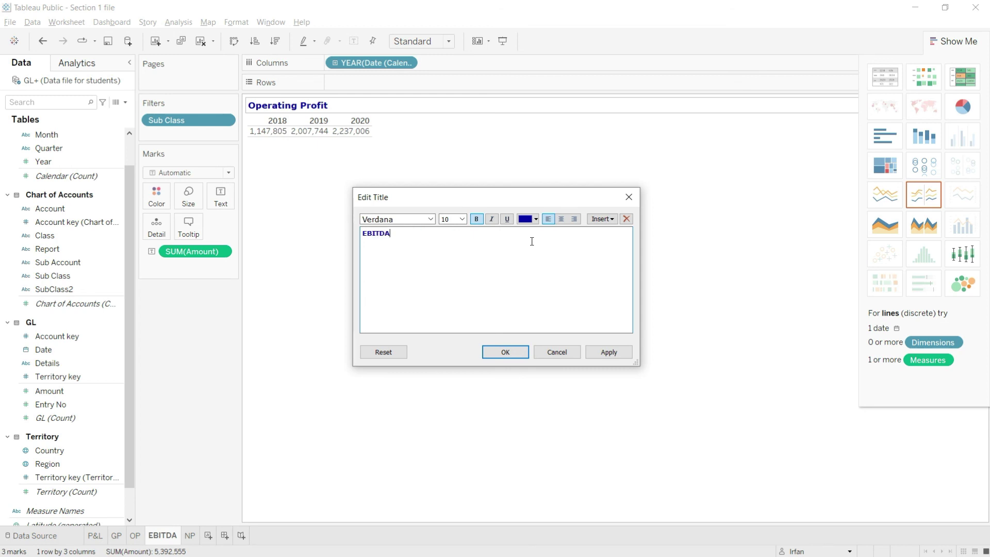
{"action": "left_click", "coordinate": [623, 351]}
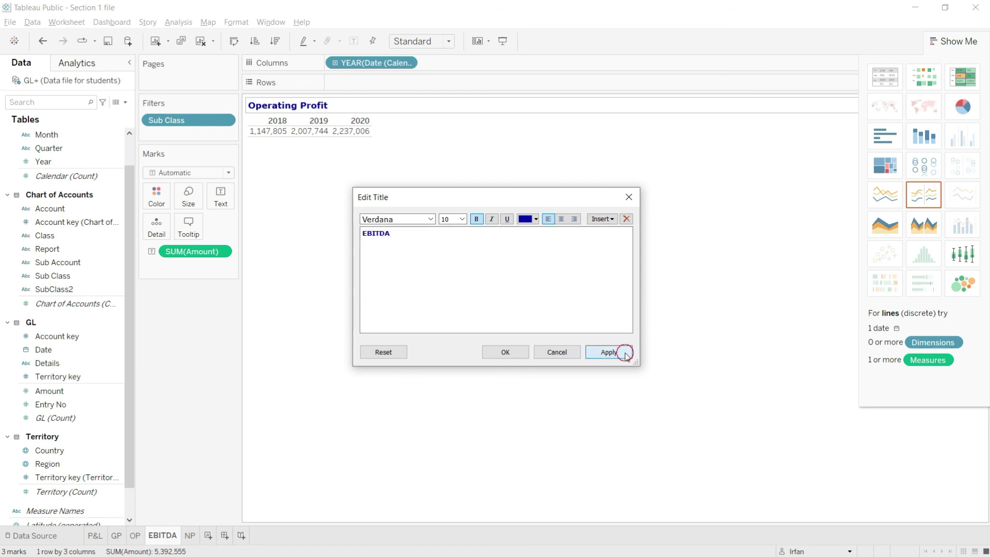
{"action": "left_click", "coordinate": [506, 353]}
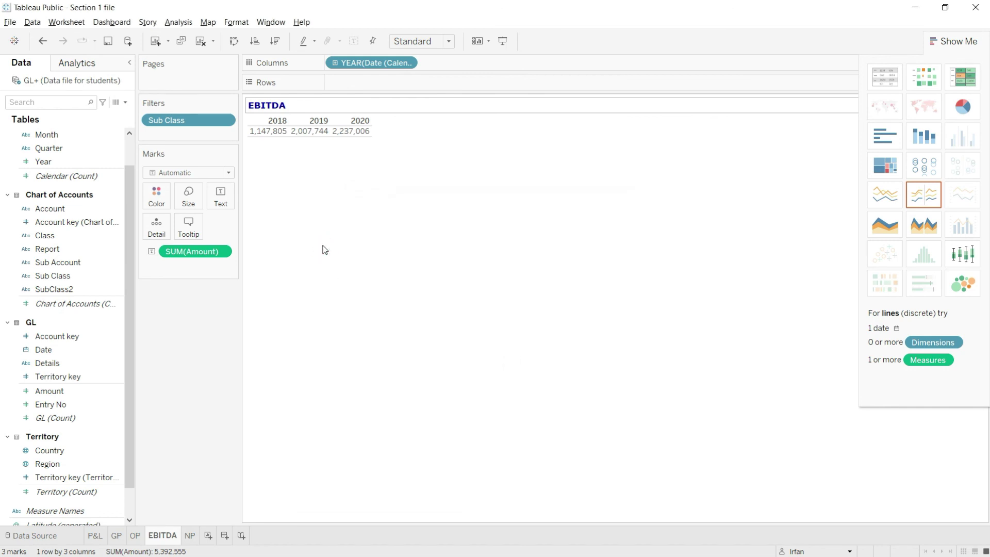